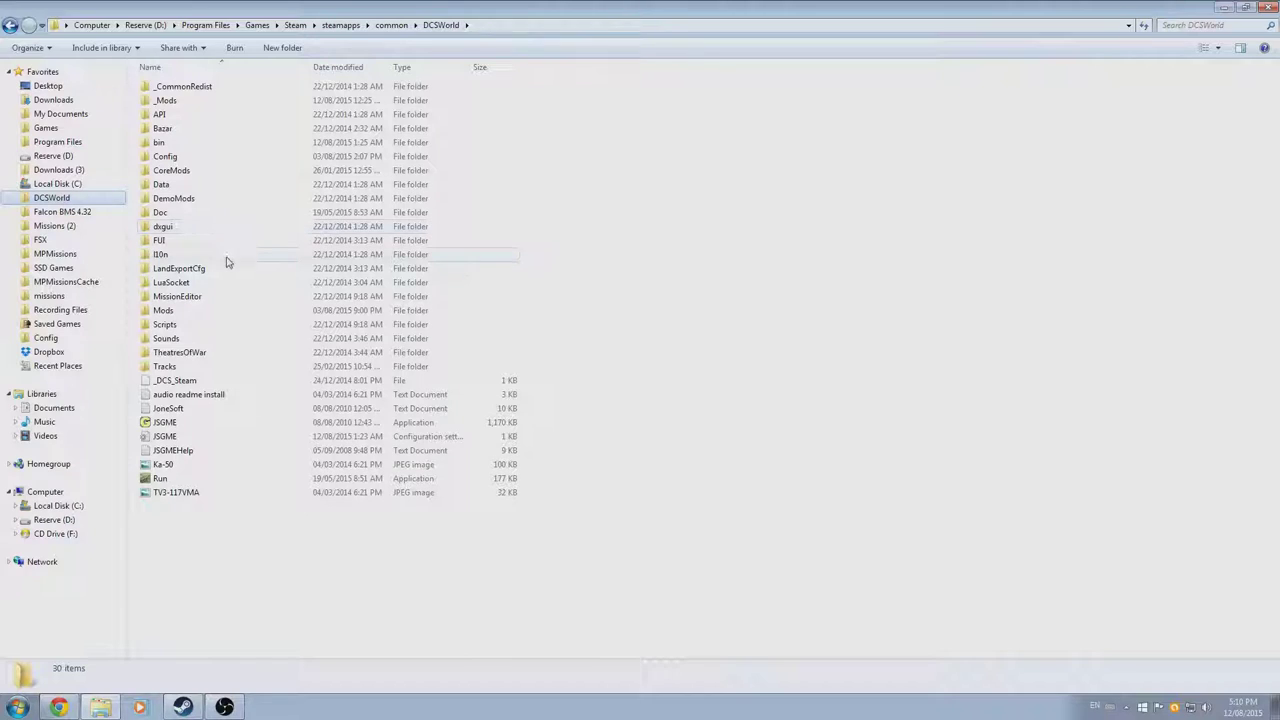
Step: Navigate from the DCSWorld folder to Mods\aircraft\MiG-21BIS\Cockpit\Systems
double_click(185, 311)
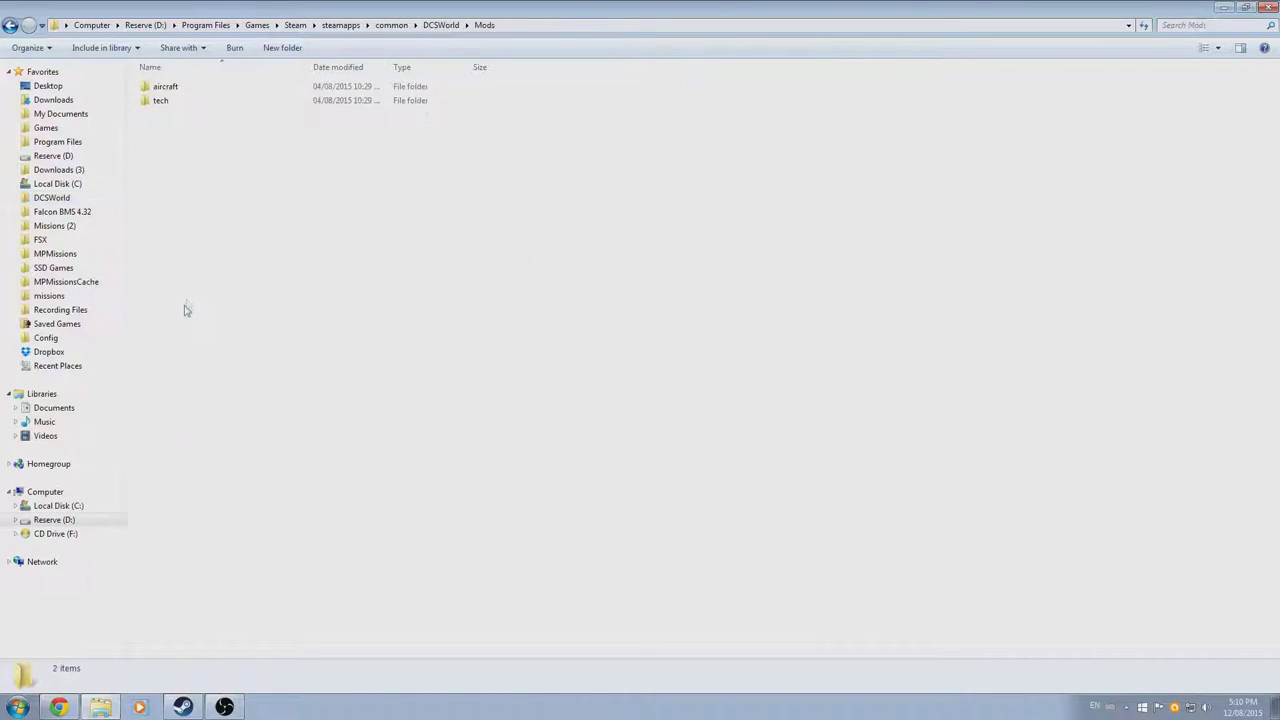
double_click(205, 87)
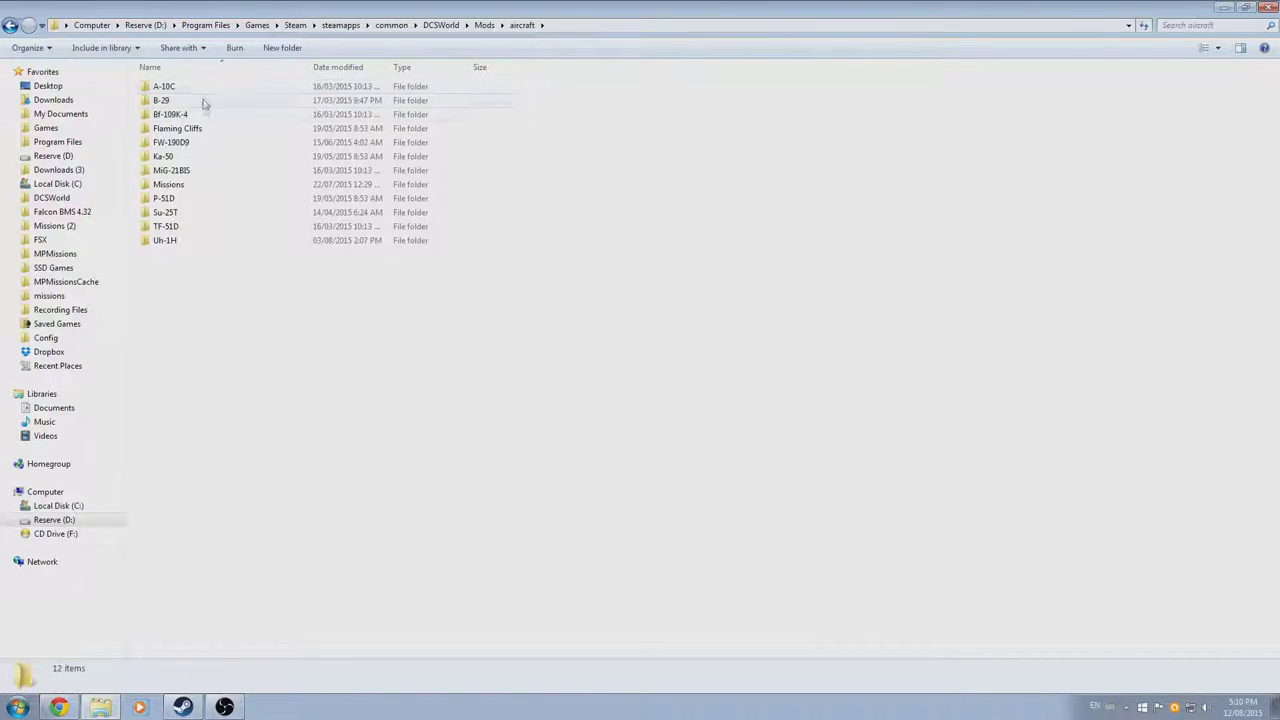
double_click(190, 172)
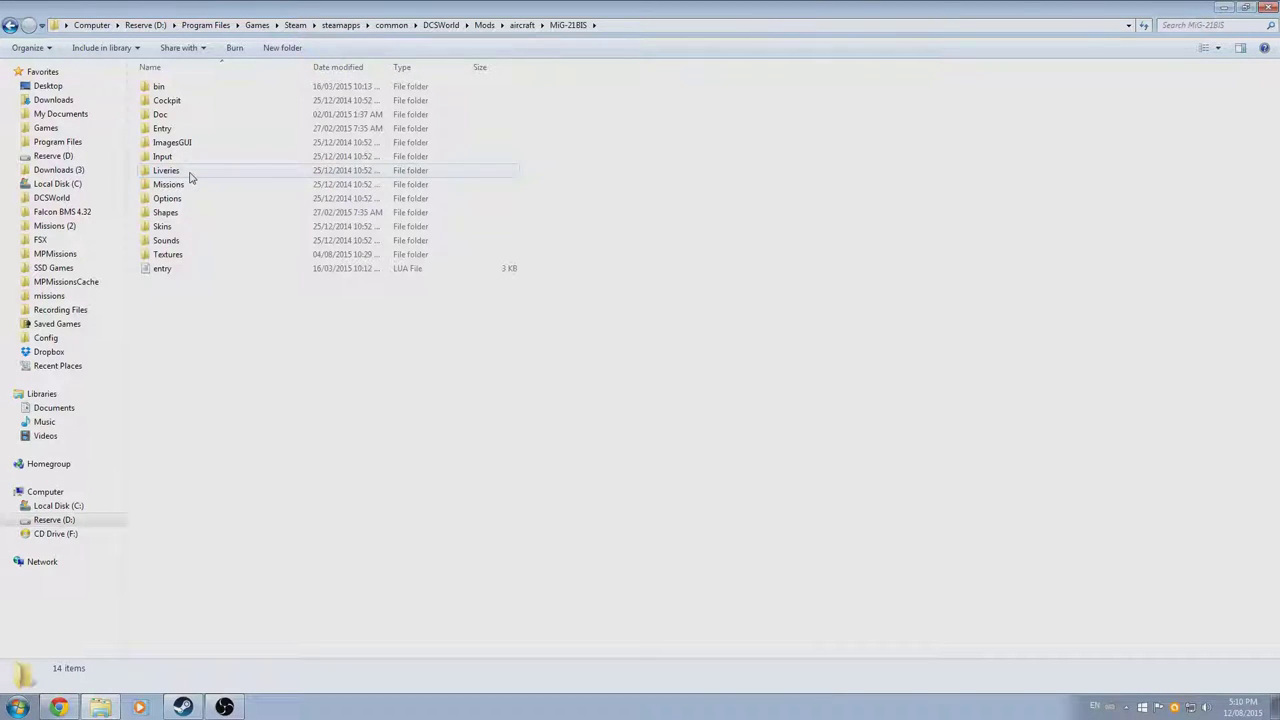
double_click(172, 102)
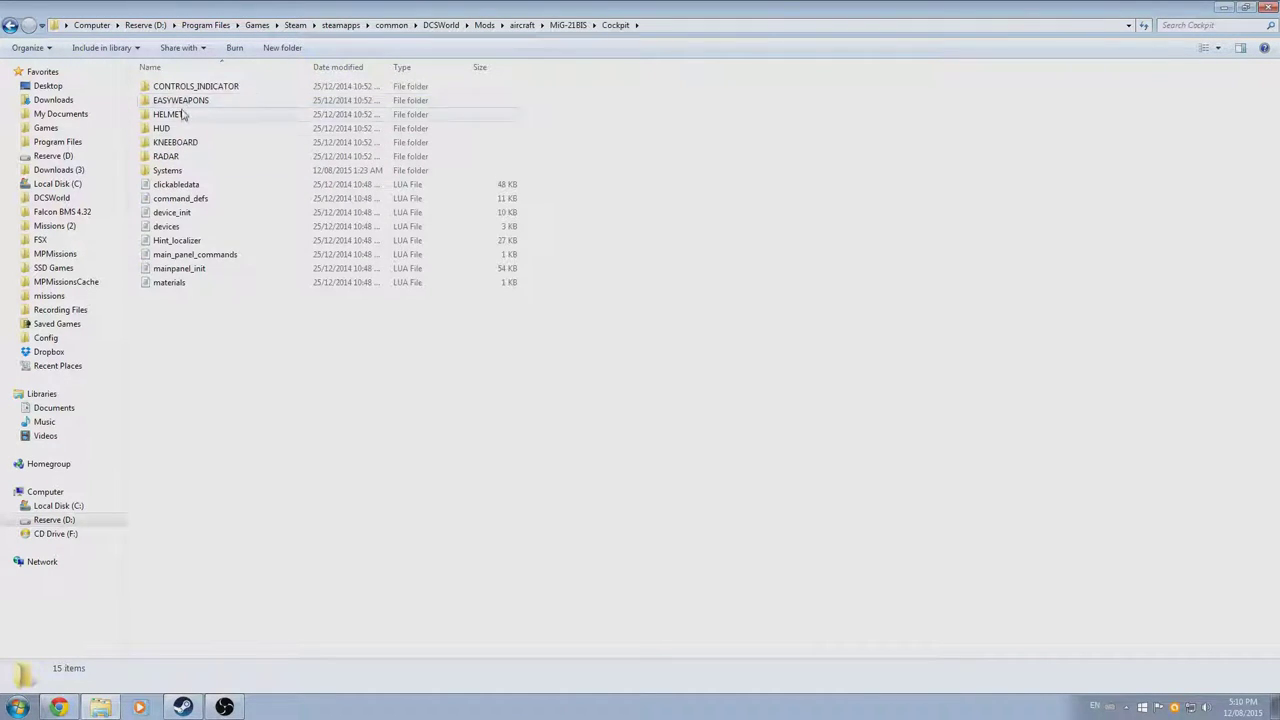
double_click(172, 171)
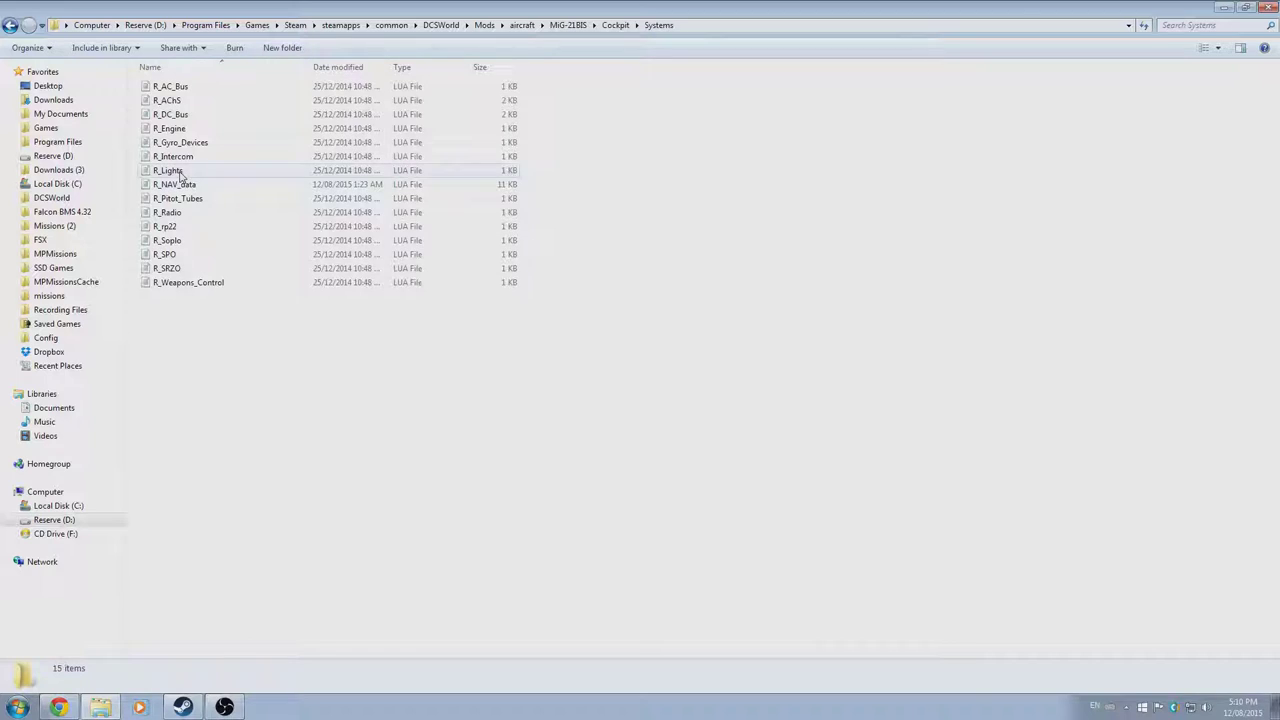
Step: Open the R_NAV_data Lua file in Notepad and maximize its window
click(186, 186)
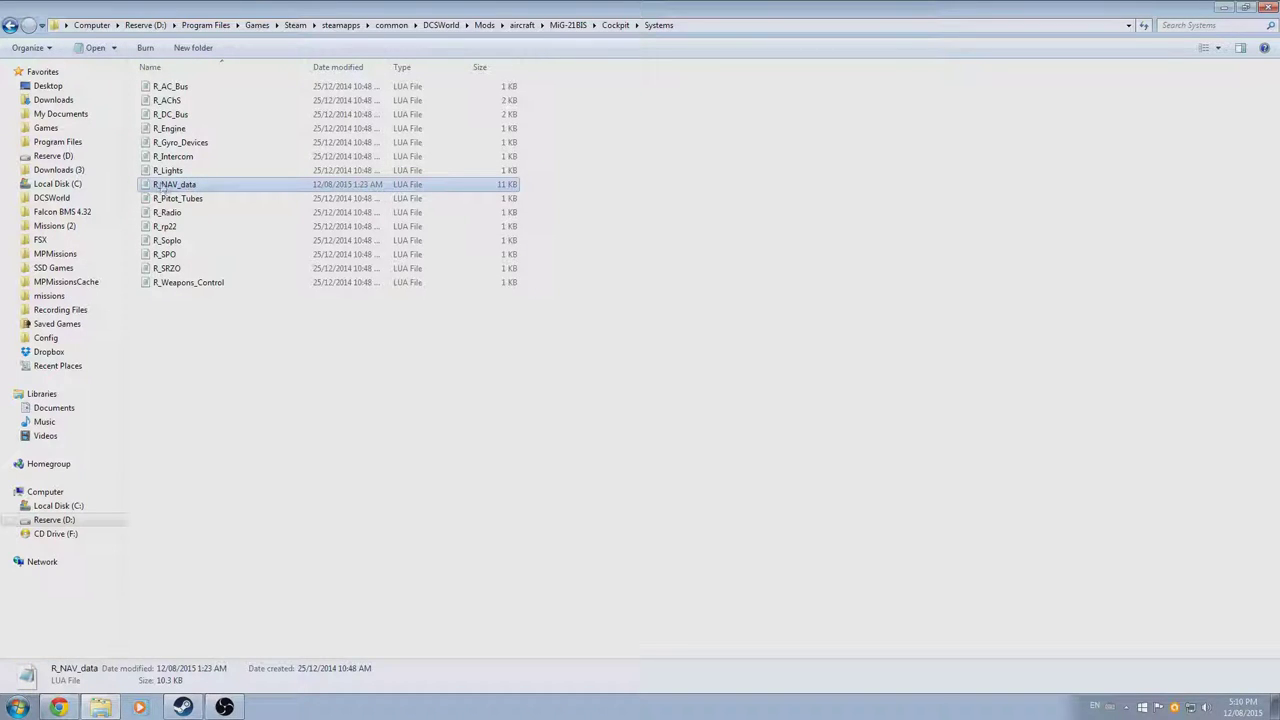
double_click(197, 189)
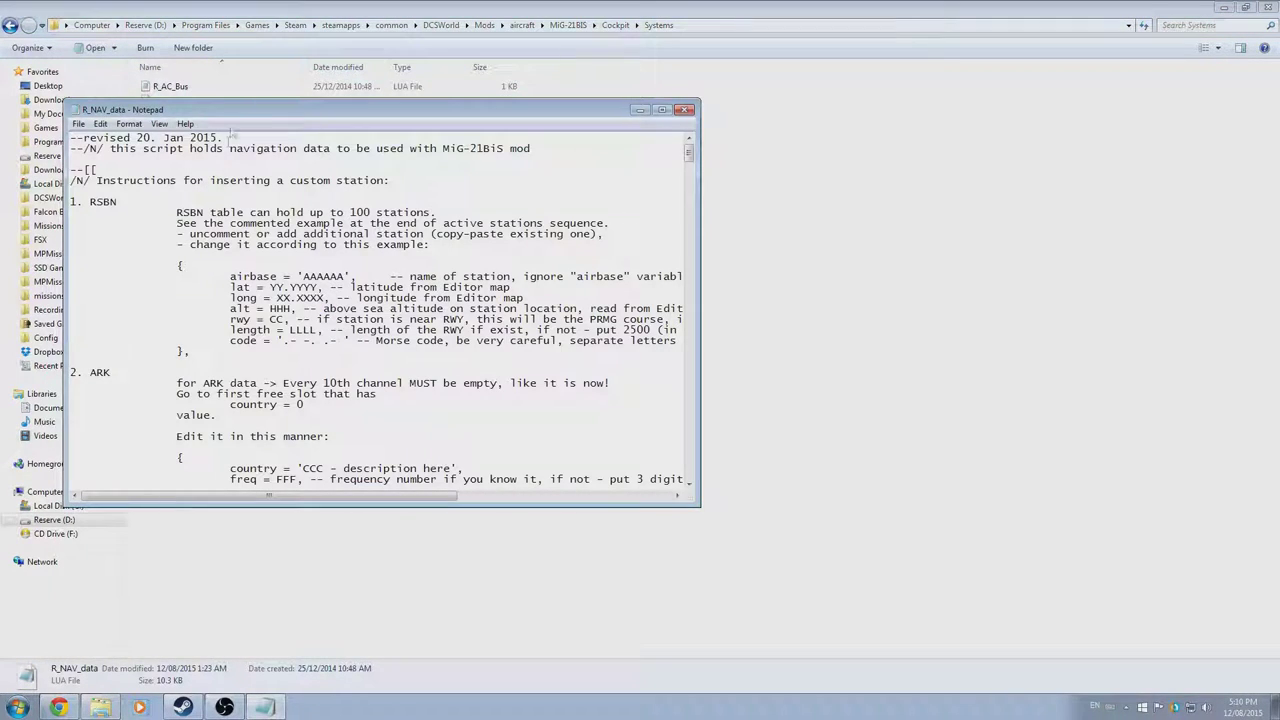
double_click(240, 110)
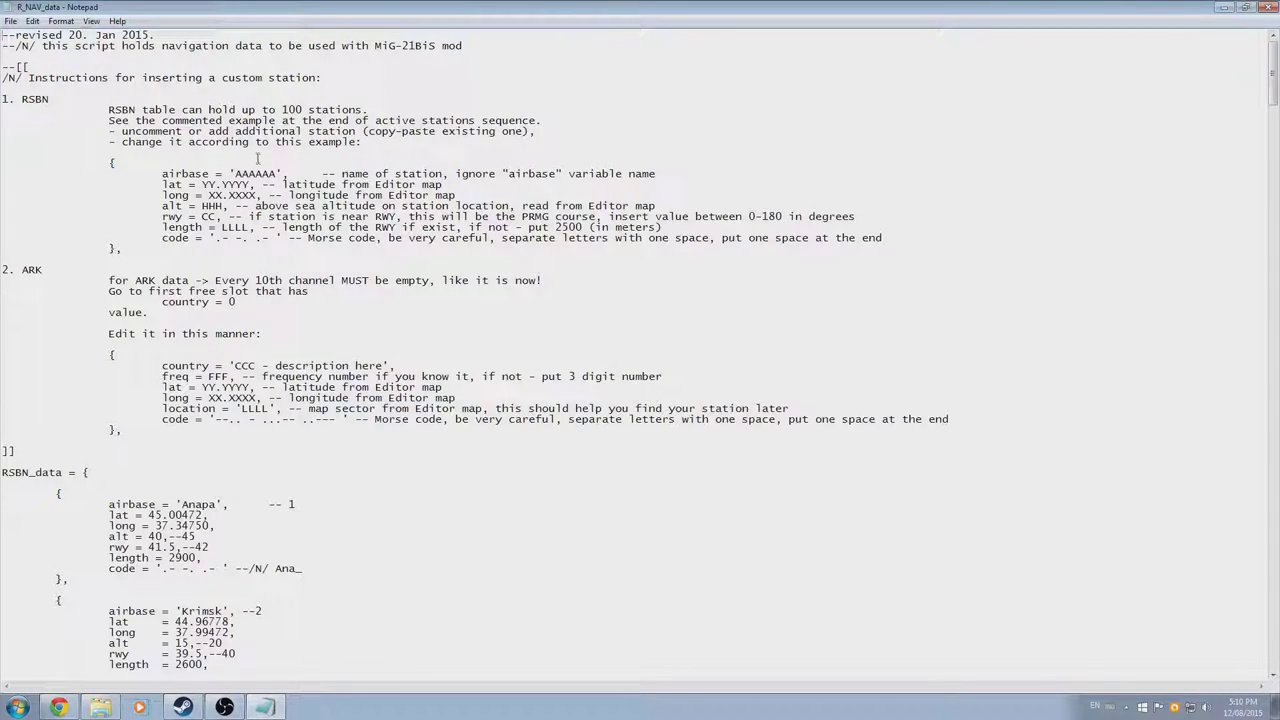
Step: Read the script's header, the custom station instructions and the RSBN station template at the start of the file
drag(44, 45, 486, 45)
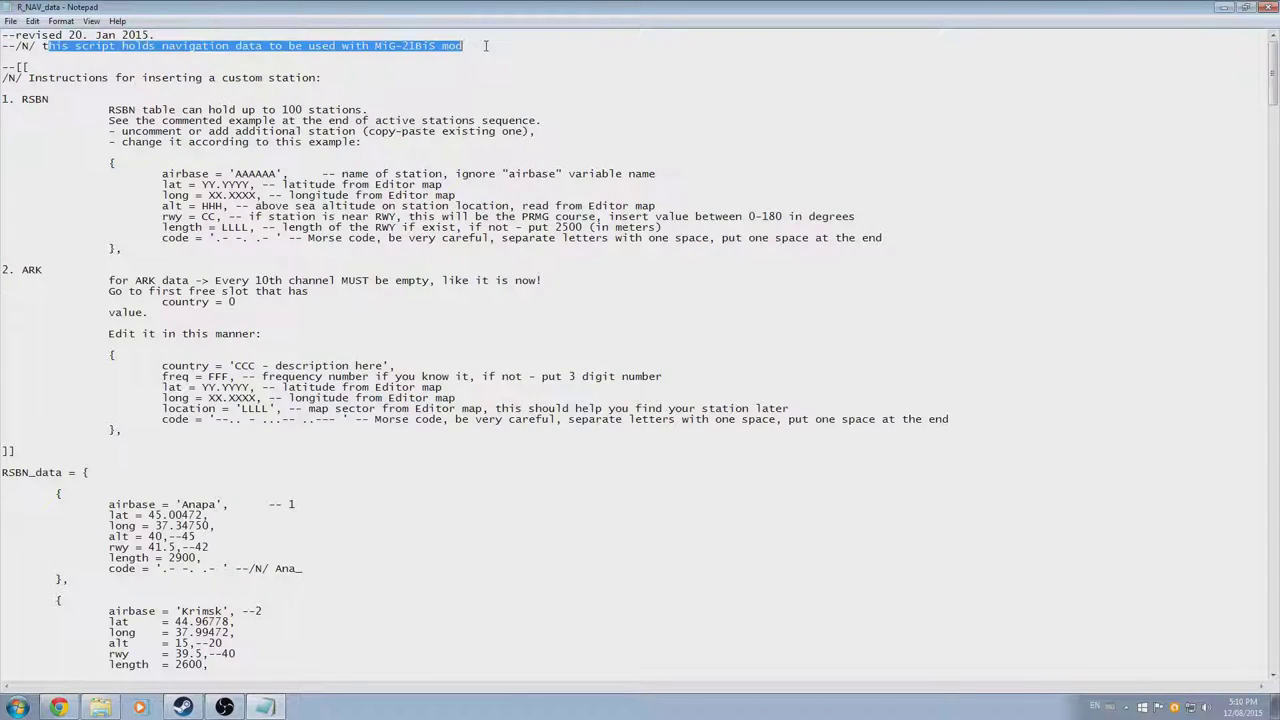
click(108, 78)
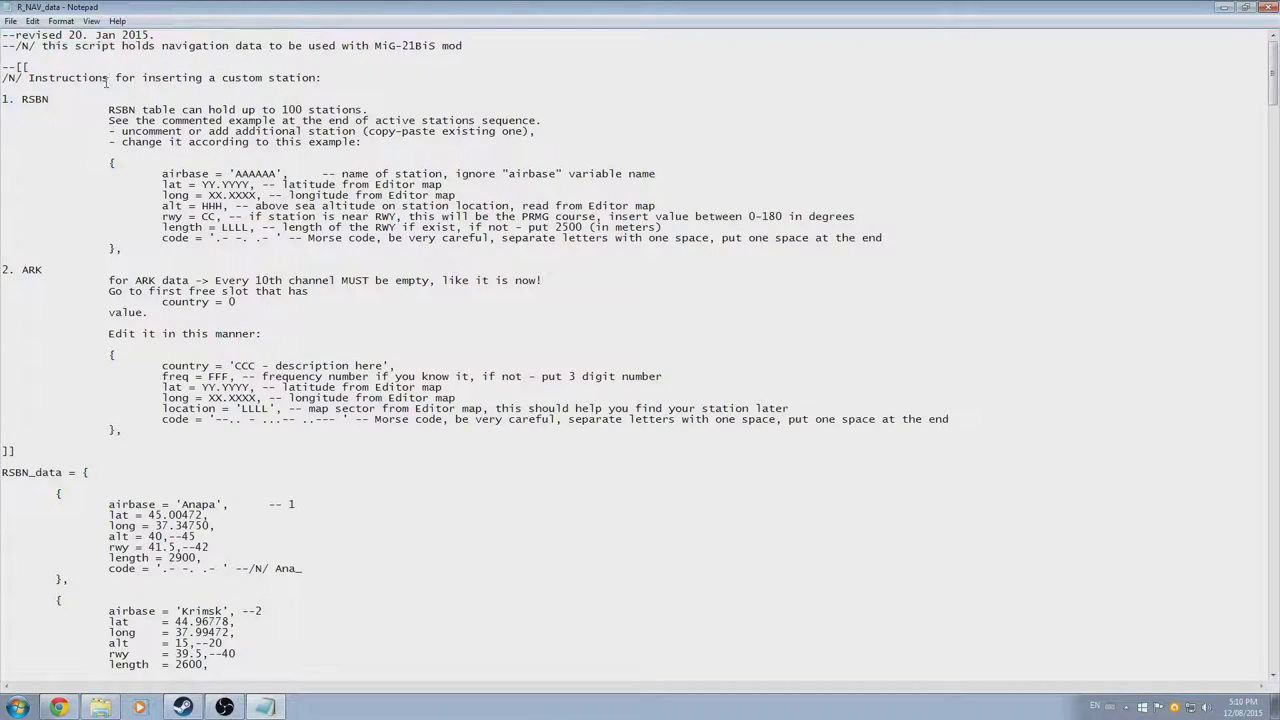
drag(34, 78, 341, 75)
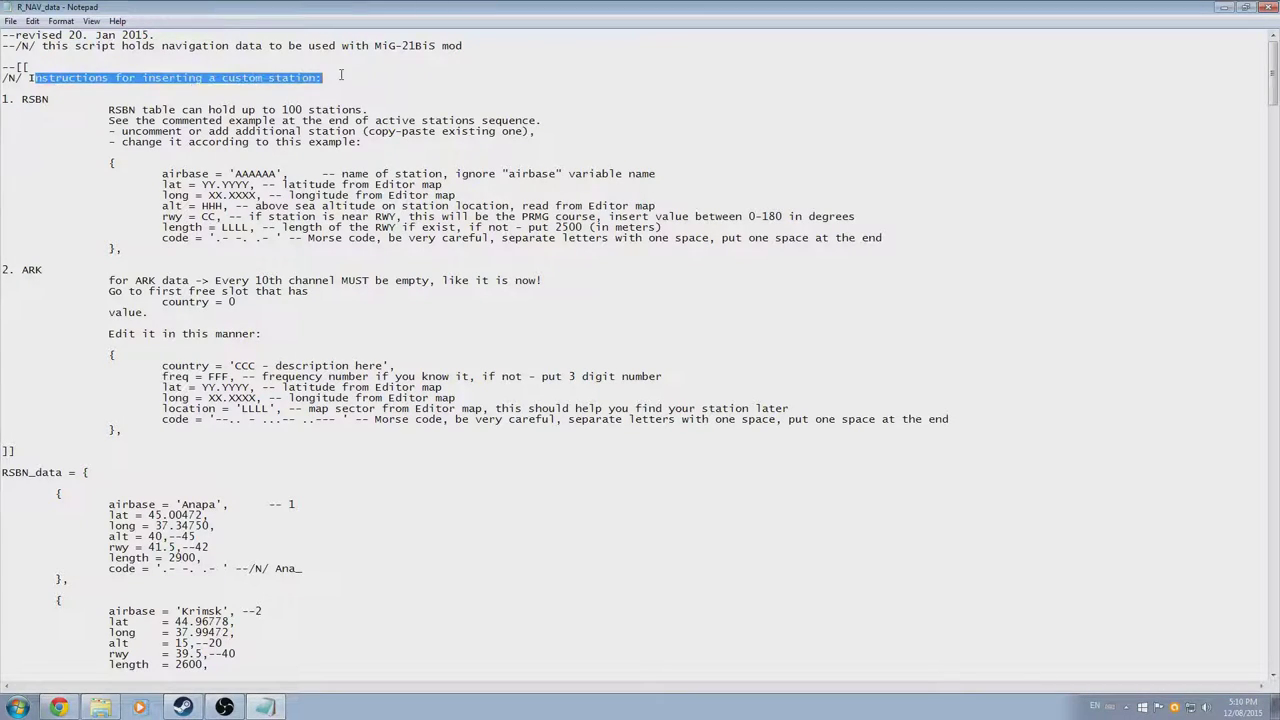
click(110, 121)
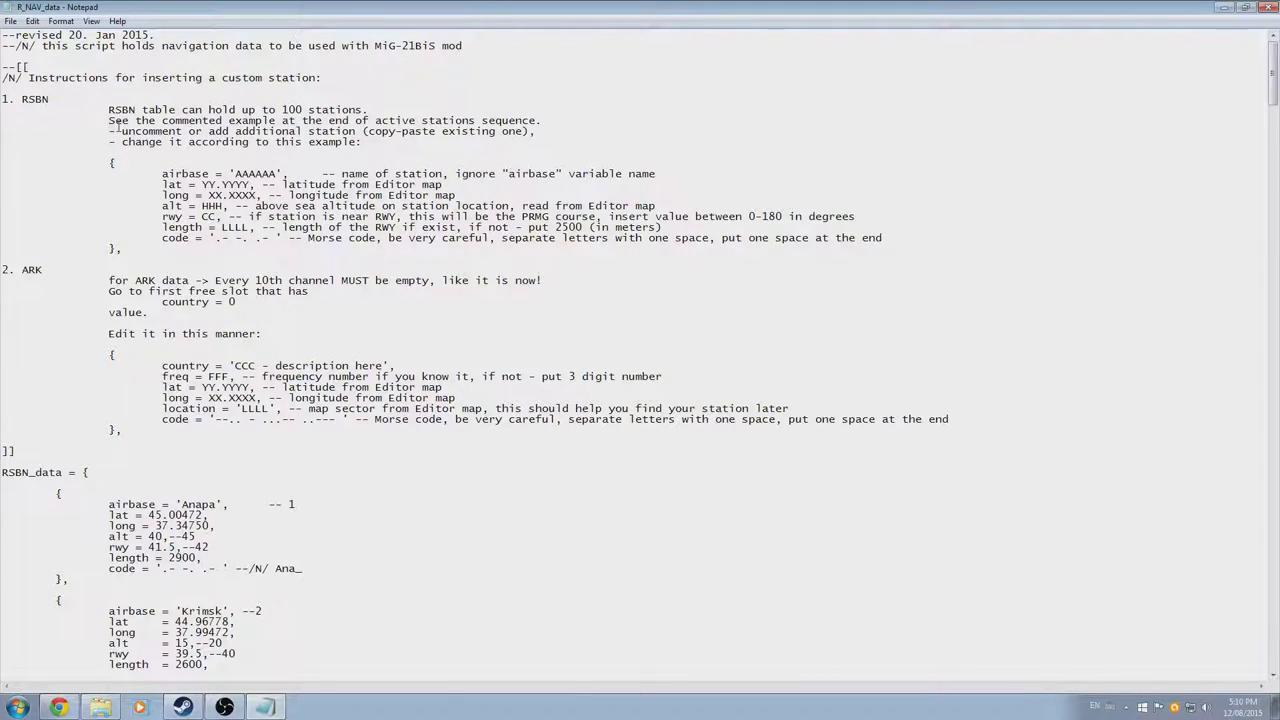
drag(163, 167, 635, 240)
click(635, 240)
Step: Compare the Anapa entry's latitude, altitude, runway and code fields with the RSBN template's length and Morse code notes
drag(162, 515, 168, 516)
click(177, 515)
double_click(152, 536)
drag(150, 547, 209, 549)
click(207, 421)
drag(475, 227, 662, 227)
click(506, 229)
drag(215, 237, 278, 237)
click(211, 238)
double_click(279, 237)
drag(161, 567, 222, 568)
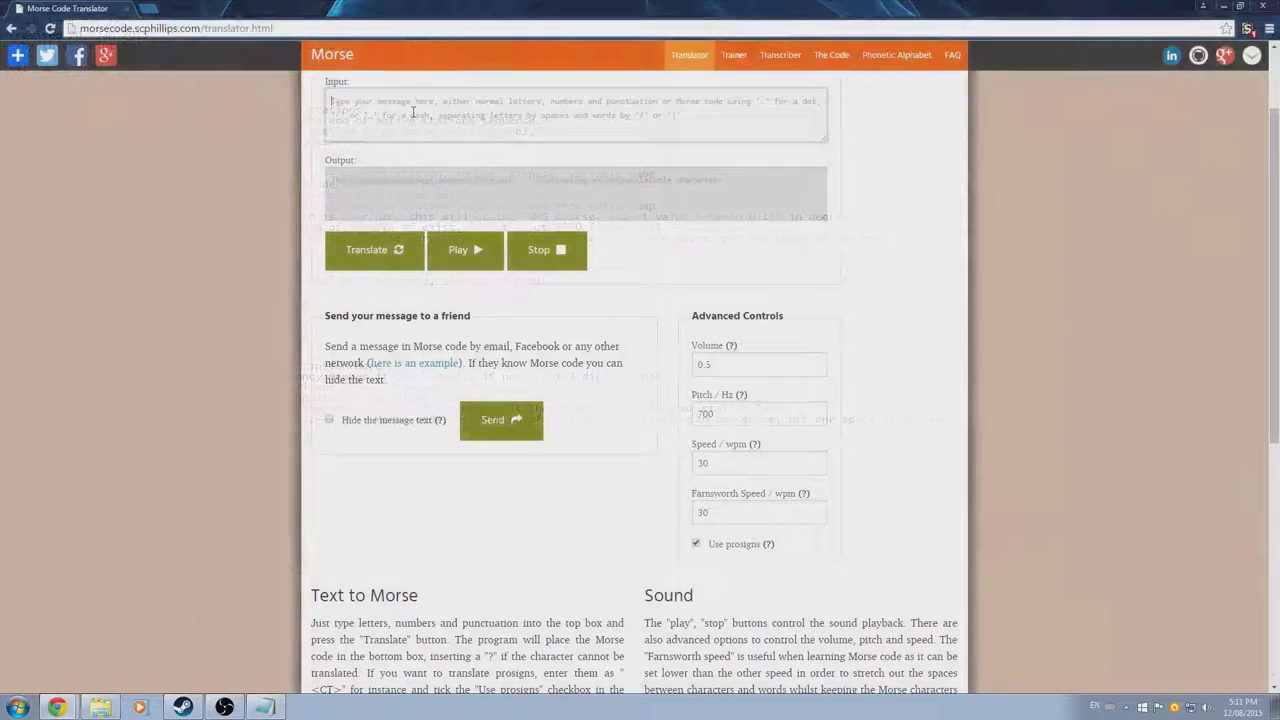
Step: Switch to the Morse Code Translator web page, translate "Bat" into Morse code and select the output
click(413, 112)
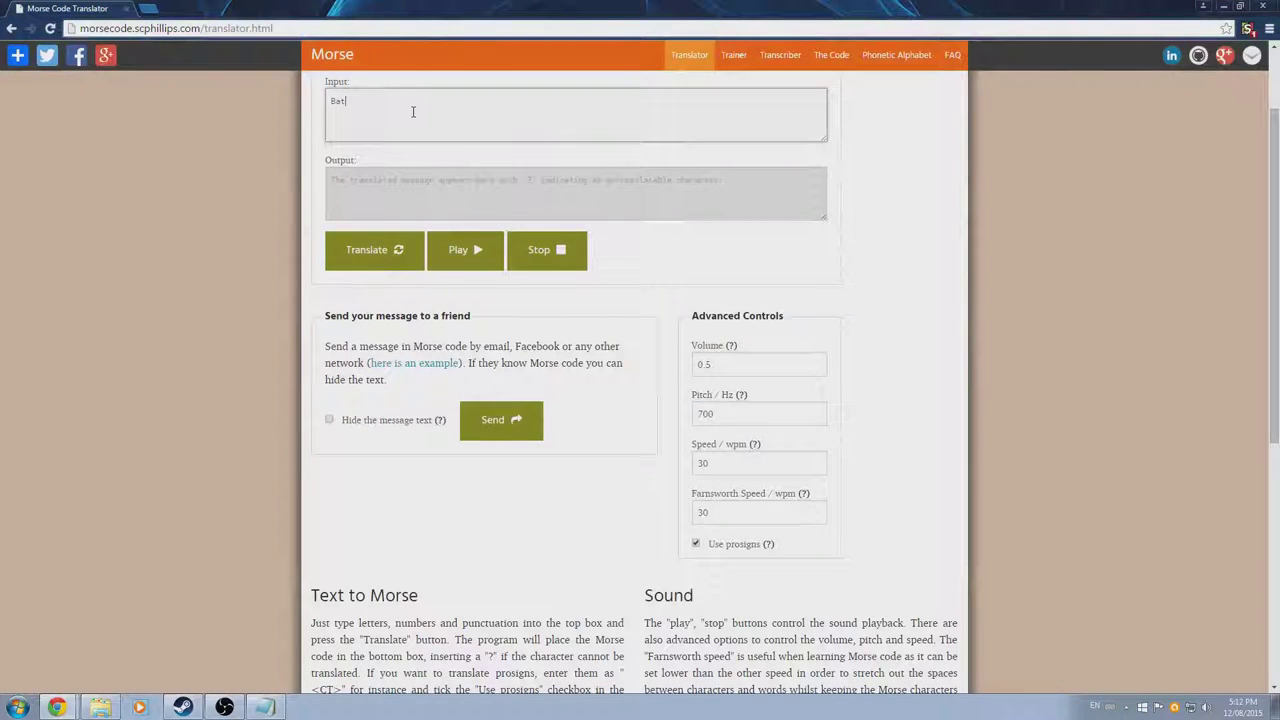
text(Bat)
click(390, 247)
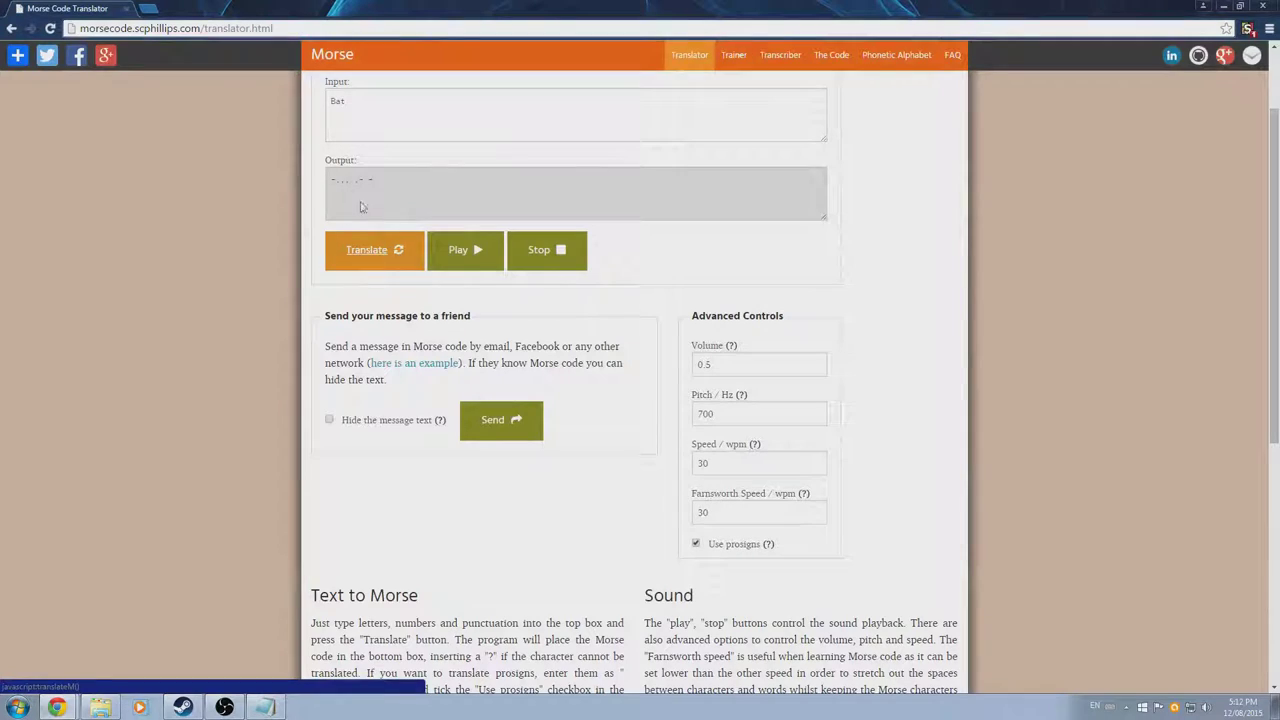
drag(372, 185, 325, 188)
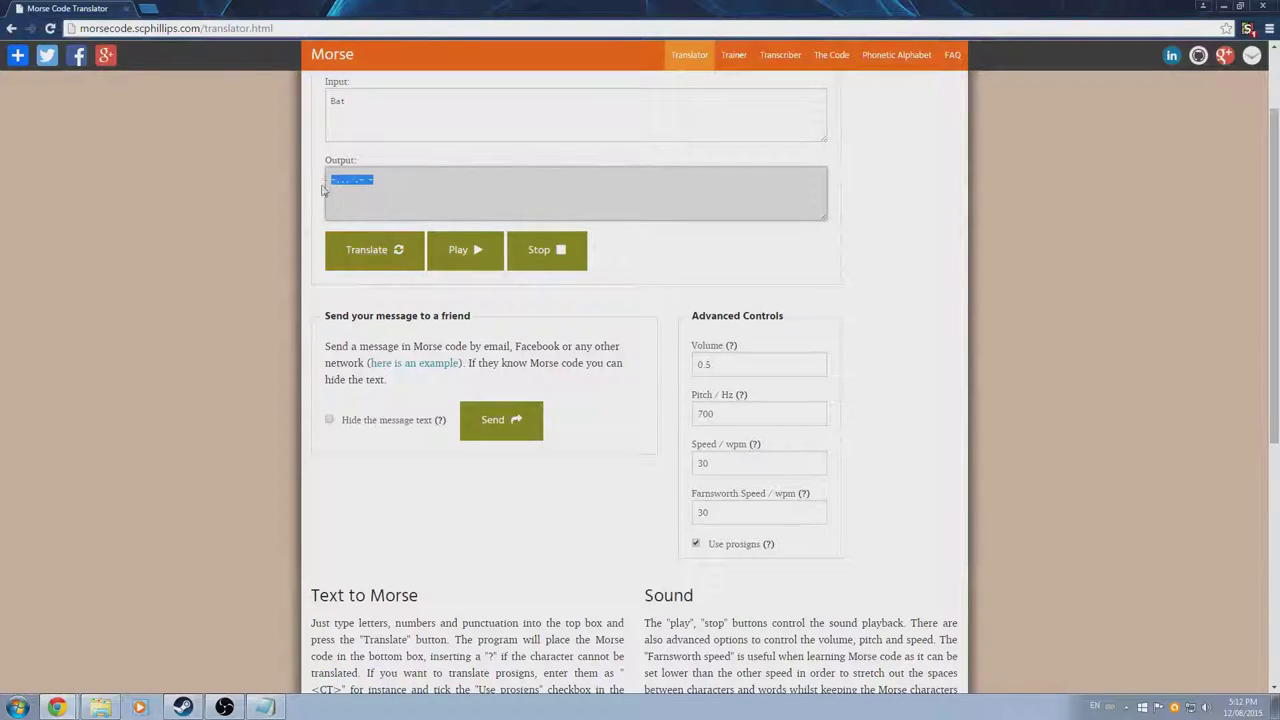
Step: Return to R_NAV_data in Notepad and read the ARK instructions on the empty 10th channel and free "country = 0" slots
click(265, 706)
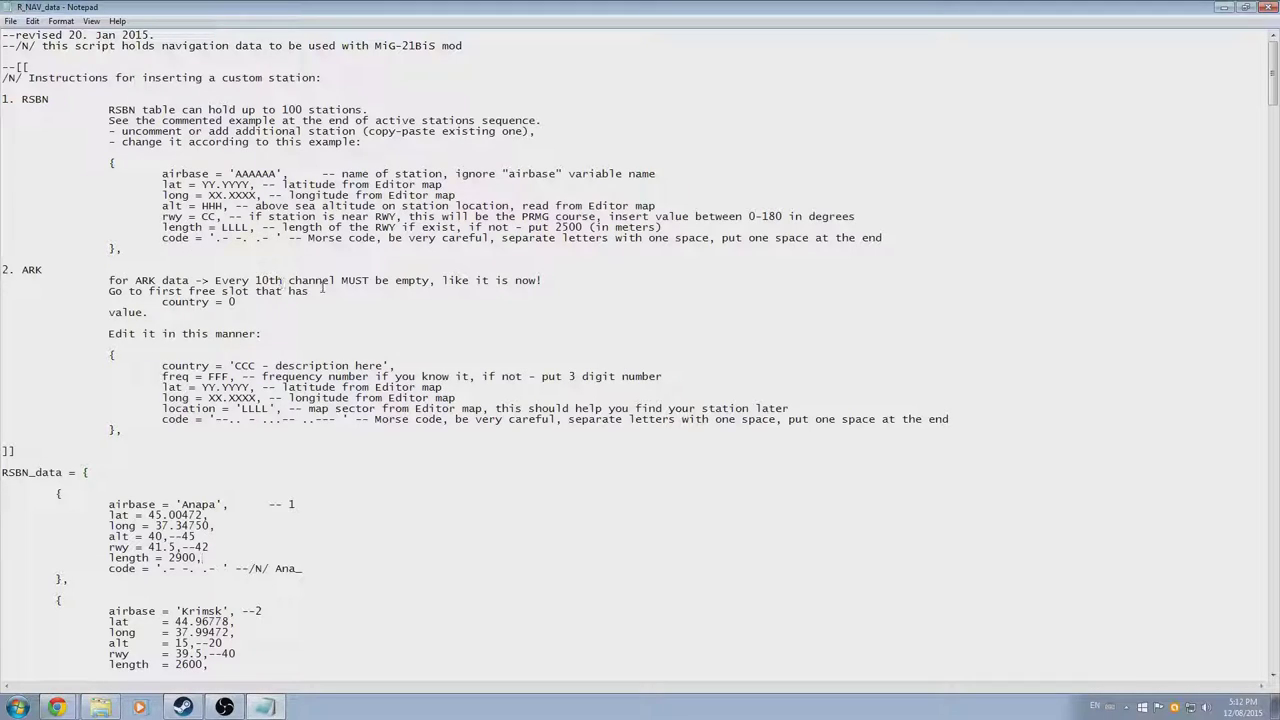
drag(216, 280, 537, 281)
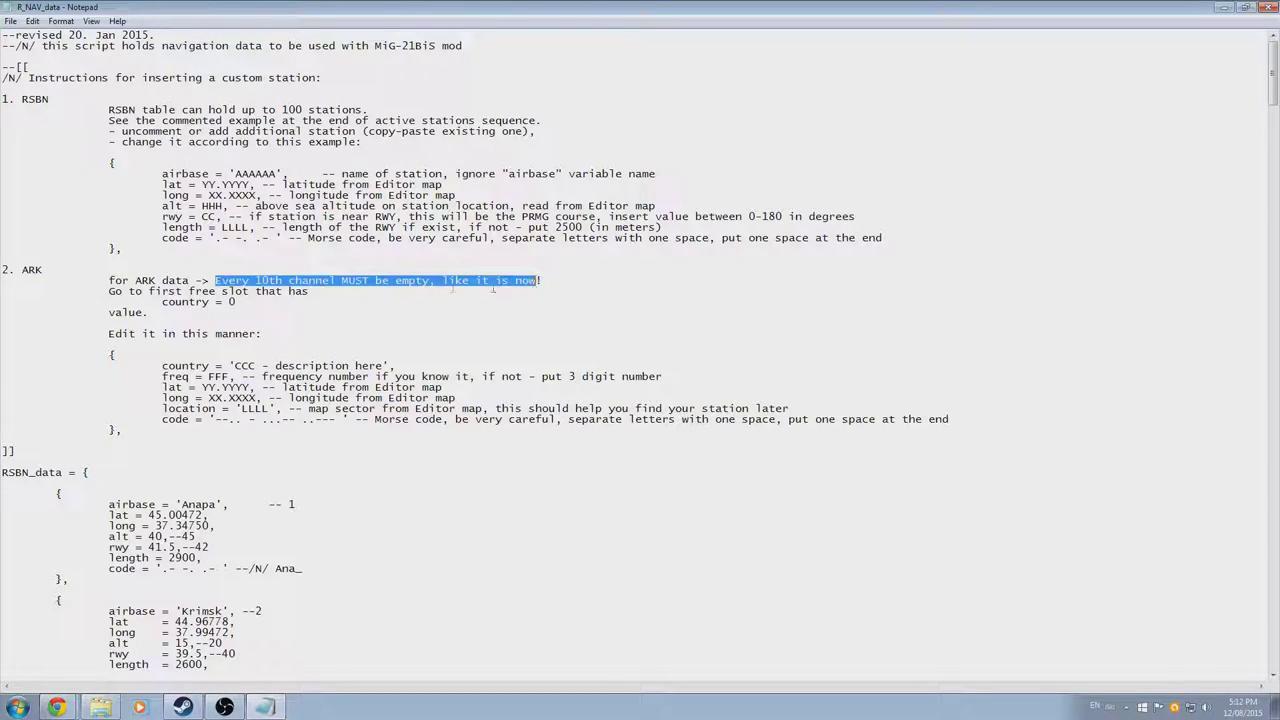
click(262, 300)
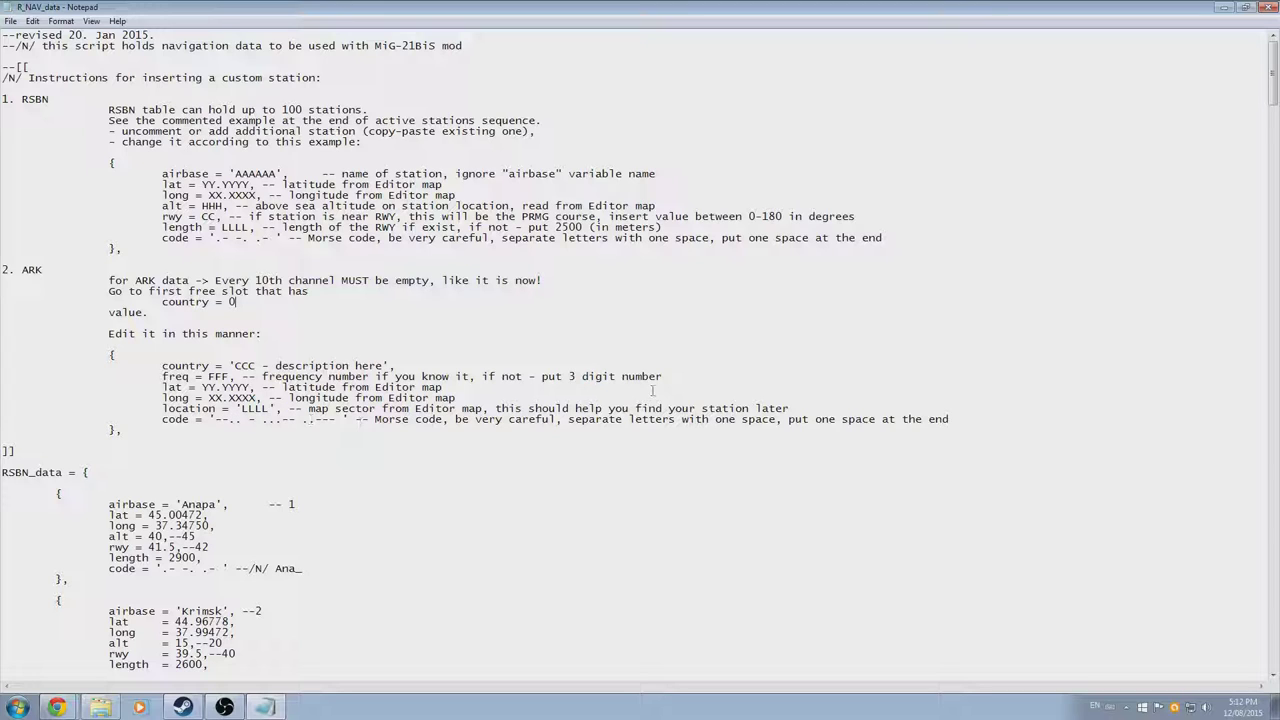
Step: Find the GG11 Batumi ARK entry near the end of the file and examine its location and Morse code fields
drag(1271, 86, 1270, 553)
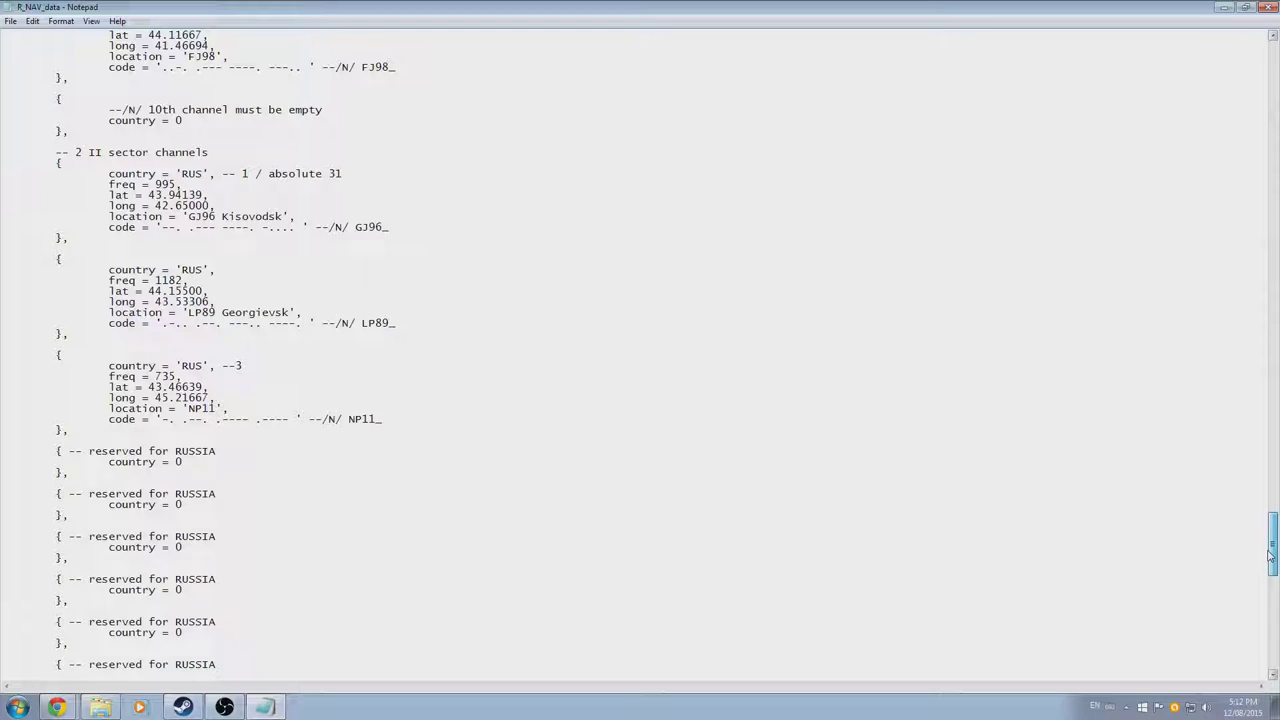
drag(1270, 553, 1272, 636)
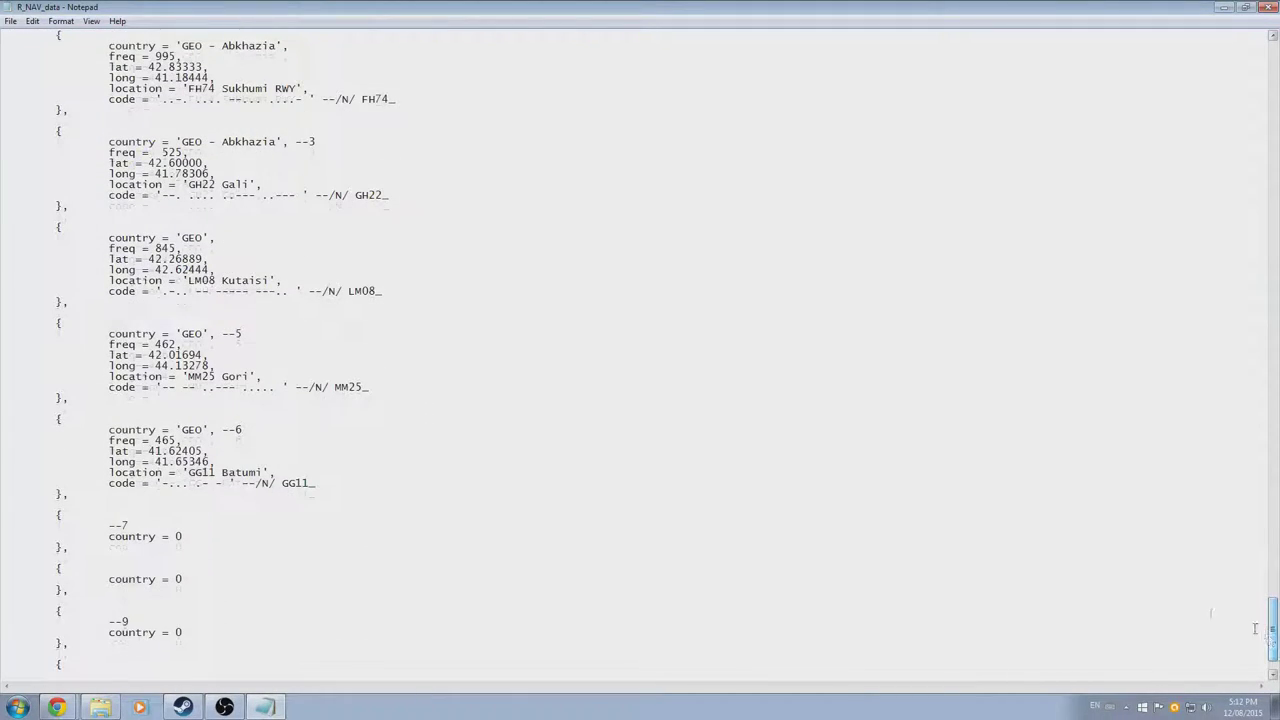
scroll(174, 474, down, 2)
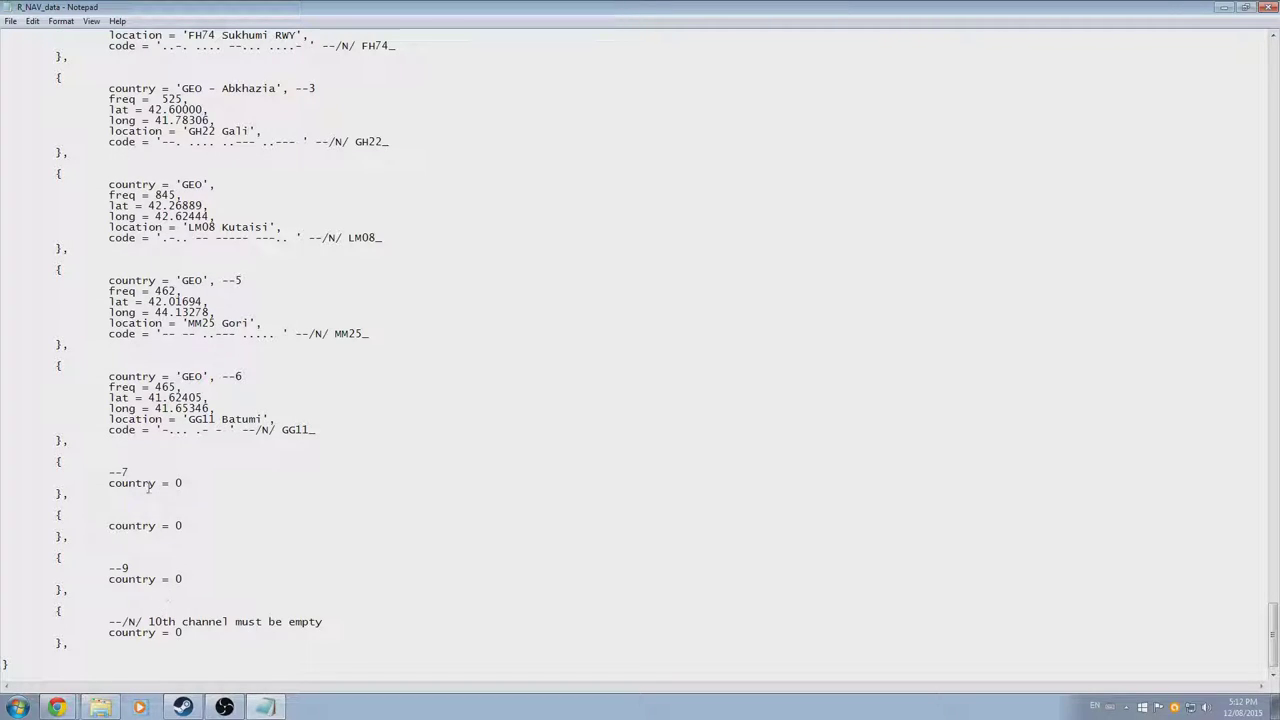
drag(110, 374, 324, 436)
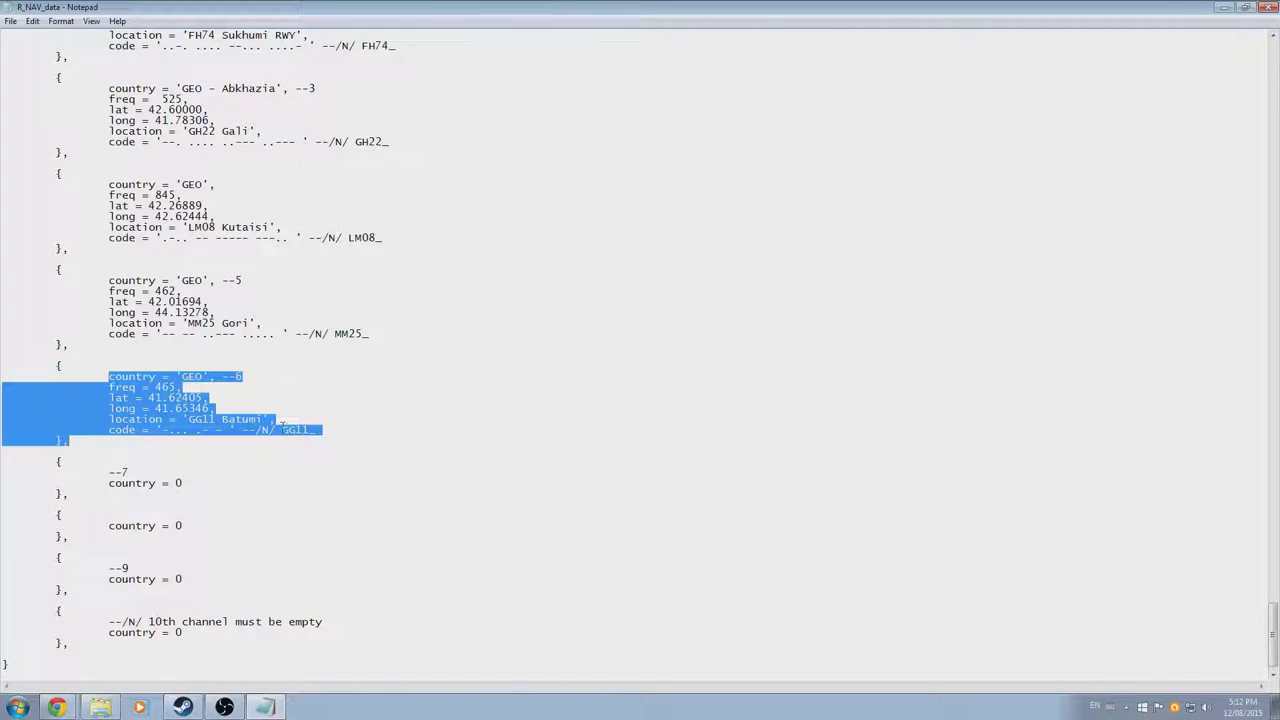
click(240, 417)
drag(194, 419, 258, 420)
click(241, 418)
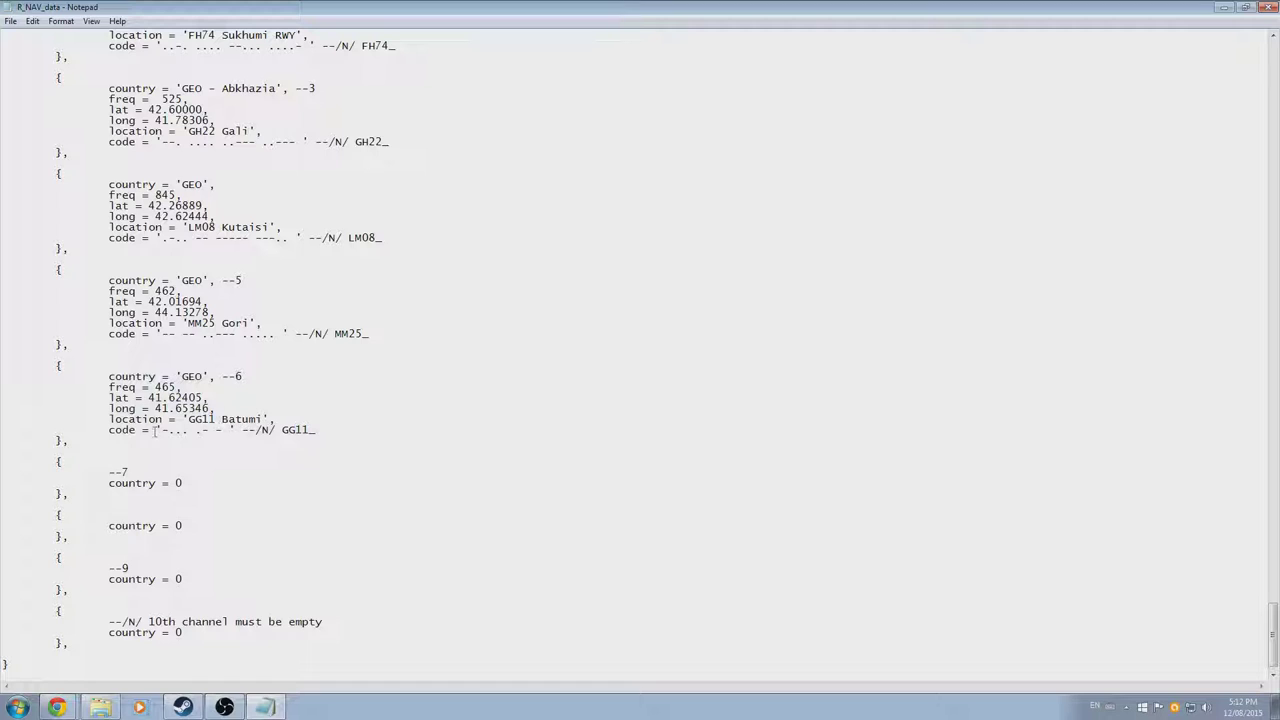
drag(163, 432, 209, 438)
drag(393, 6, 492, 37)
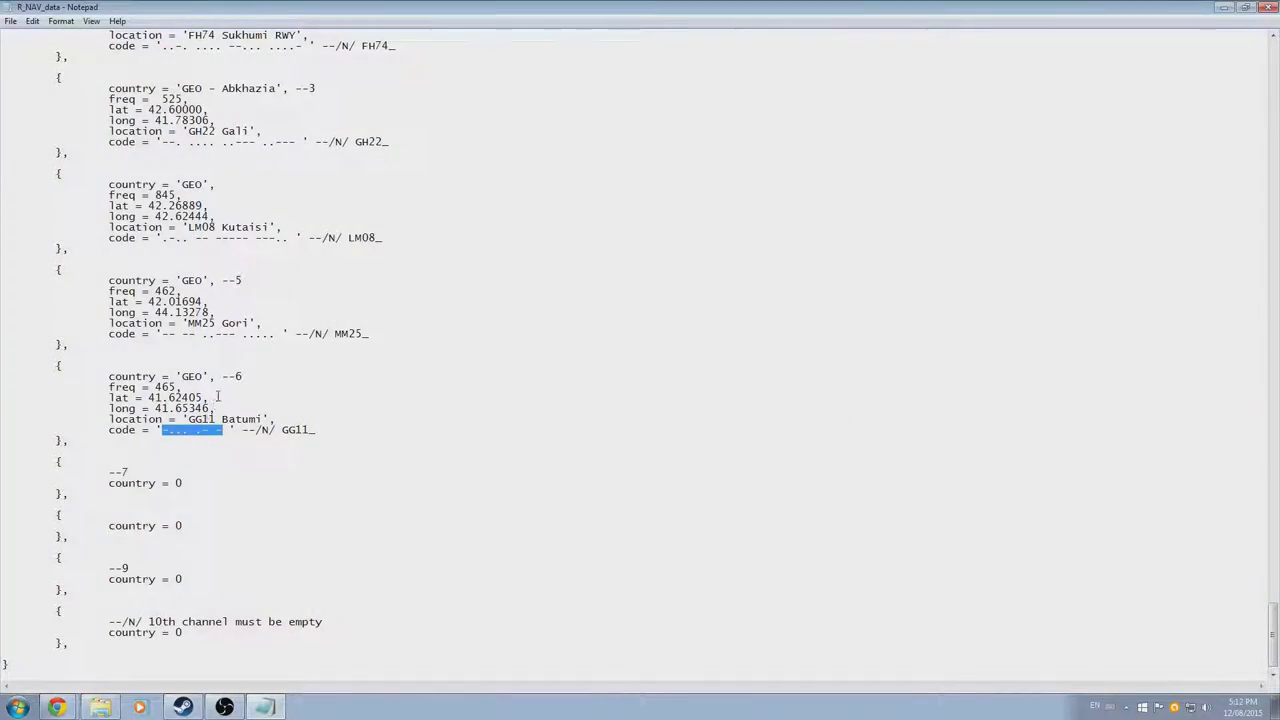